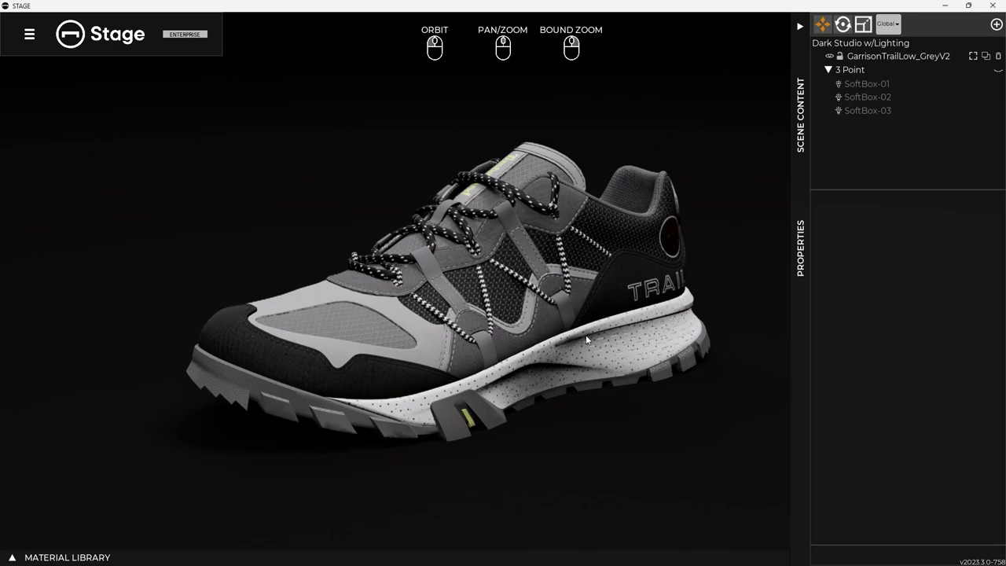
scroll(498, 338, "down", 3)
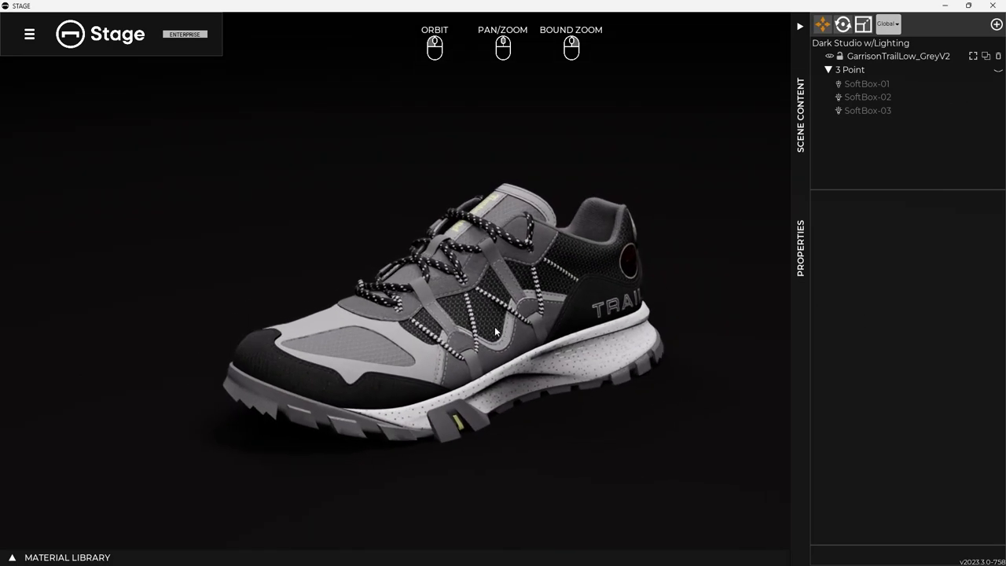
left_click_drag(496, 333, 544, 297)
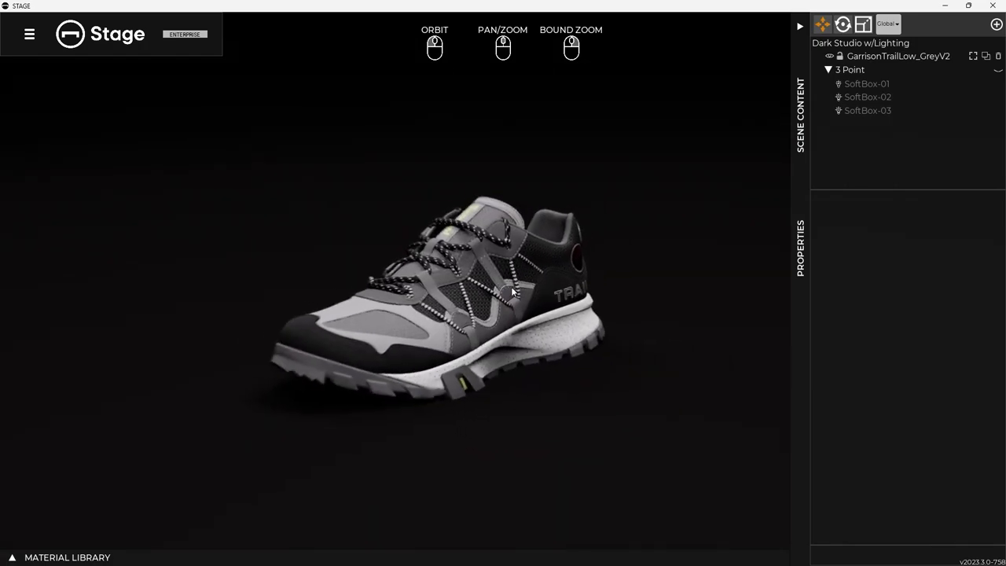
scroll(535, 303, "up", 3)
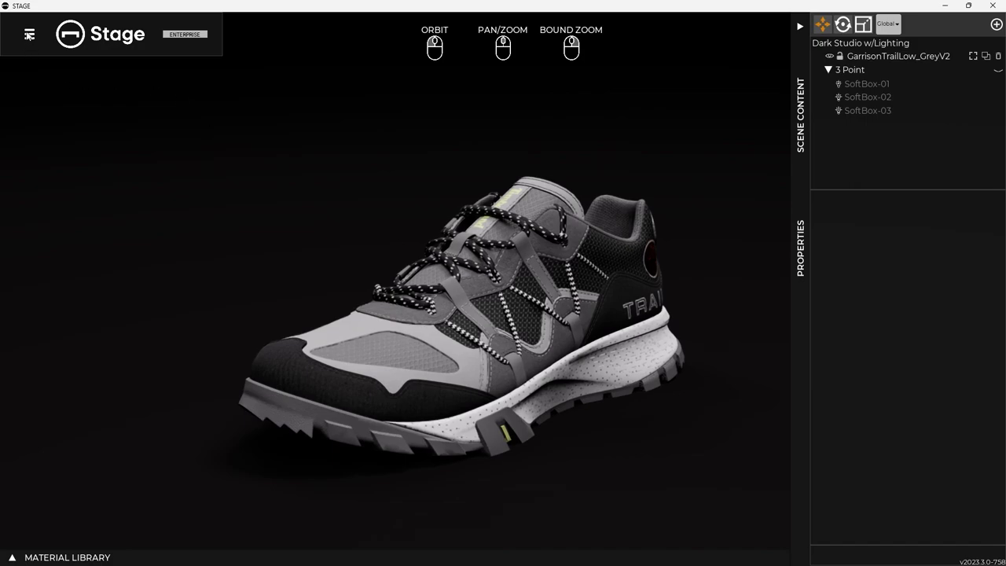
Browse the catalogue of downloadable scenes from Studio through Utah Canyon, then close it.
left_click(29, 35)
mouse_move(35, 99)
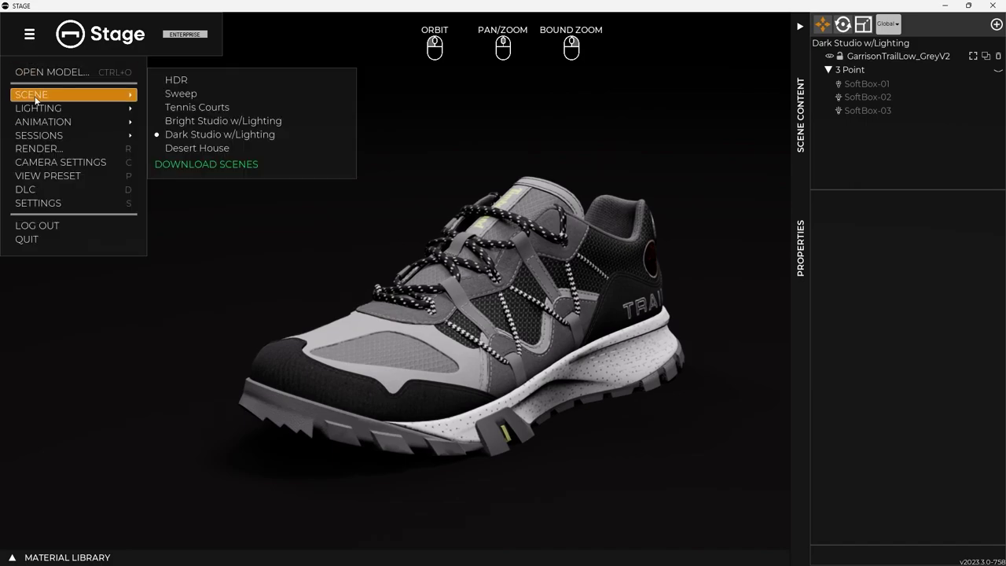
left_click(183, 165)
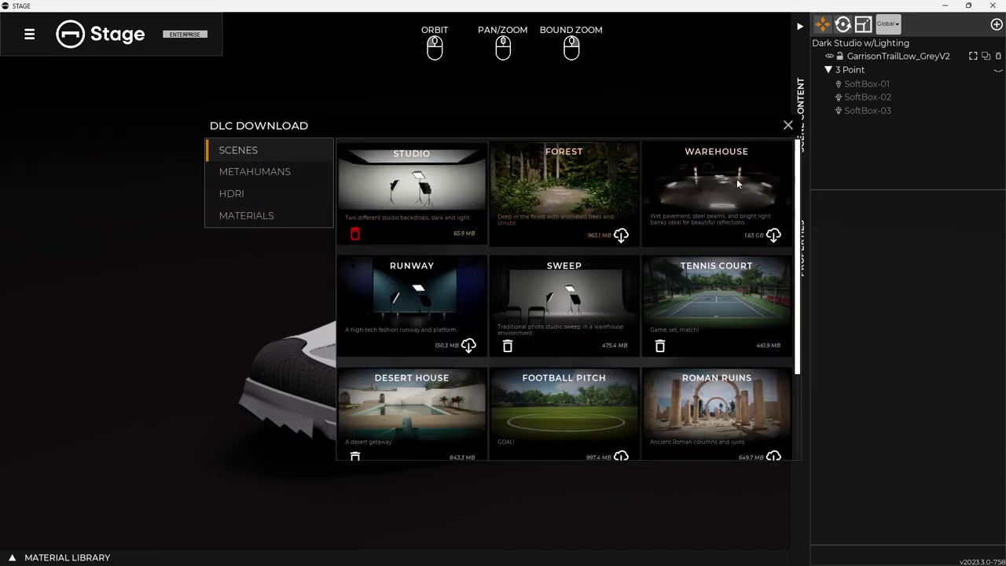
scroll(606, 373, "down", 3)
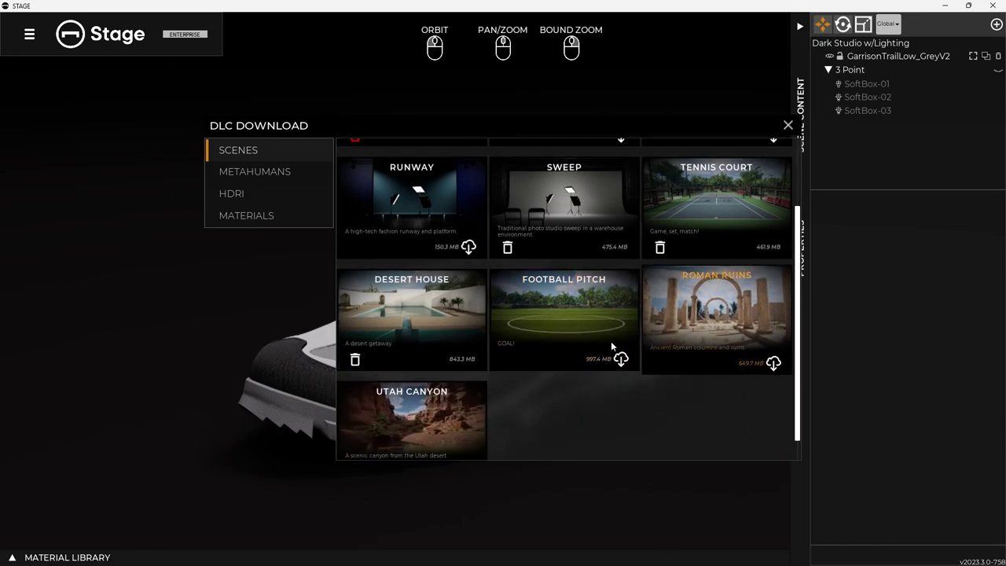
scroll(602, 367, "up", 3)
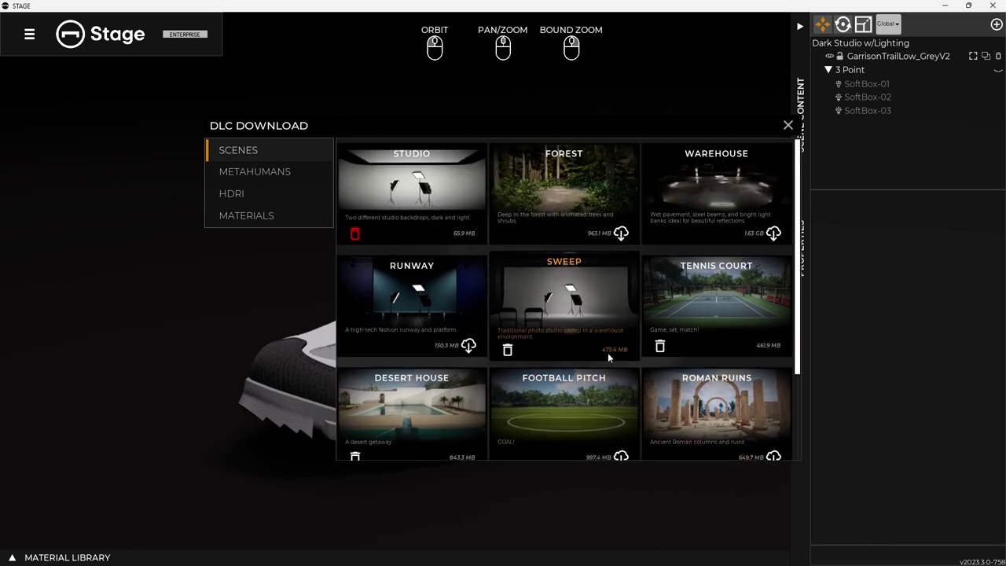
scroll(594, 304, "down", 3)
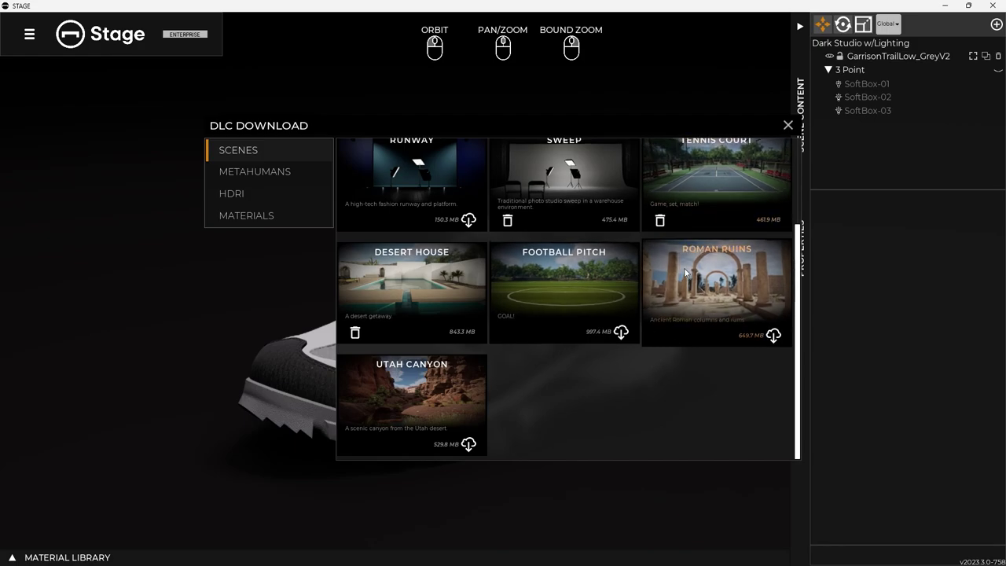
scroll(703, 280, "up", 3)
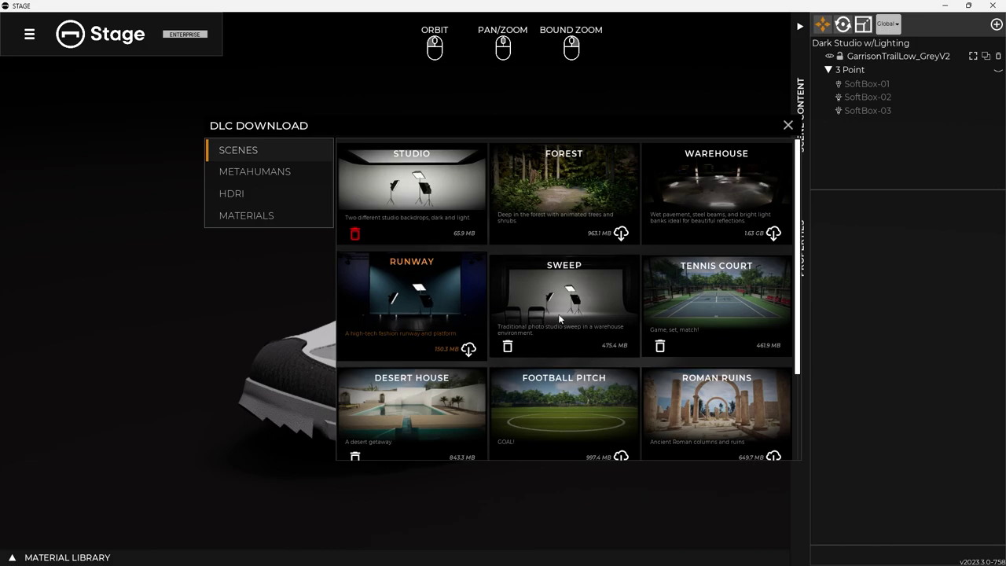
scroll(554, 310, "down", 3)
scroll(551, 385, "up", 3)
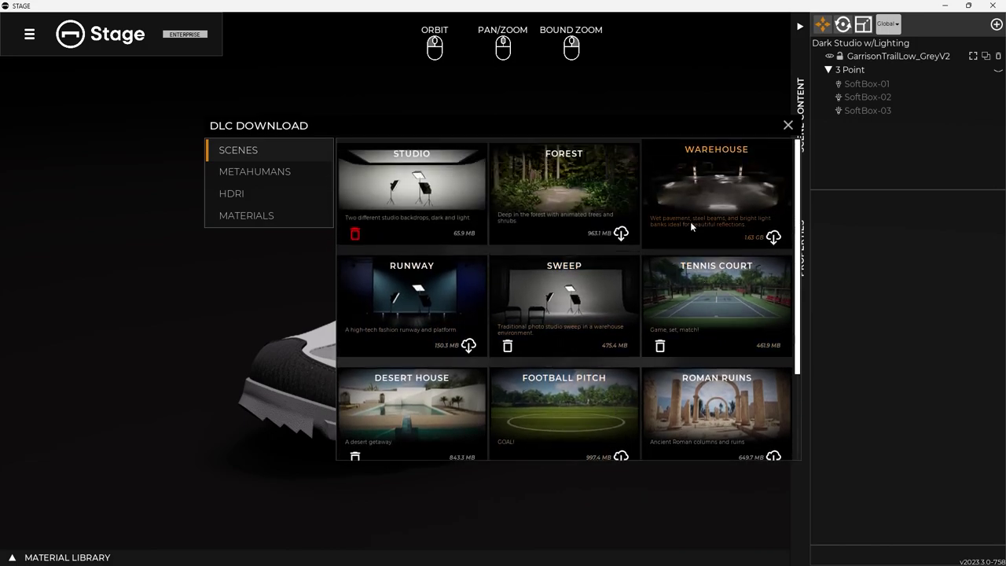
left_click(789, 125)
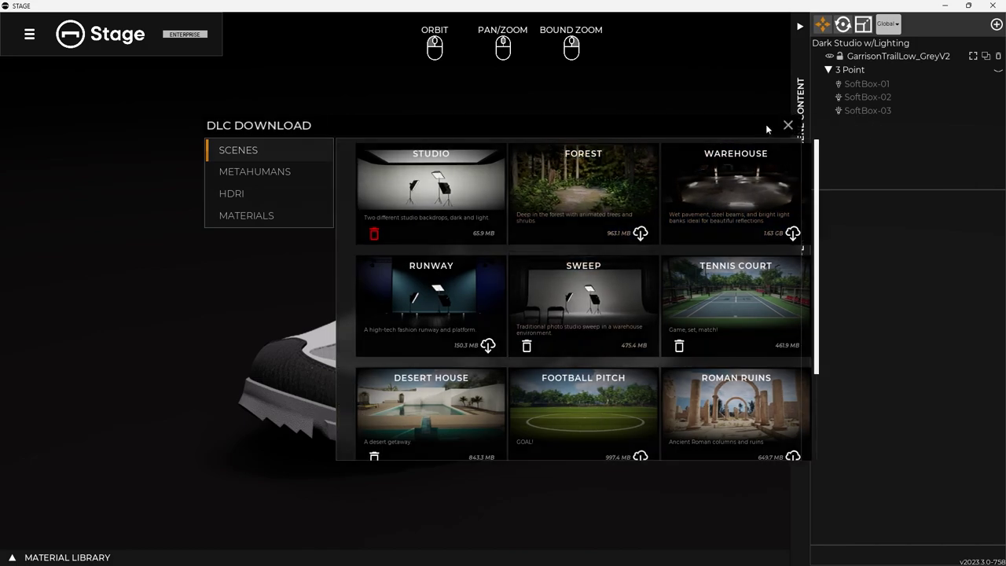
left_click(788, 125)
Switch the scene to HDR, apply the Snowy Grove environment and view the shoe from other angles.
left_click(31, 36)
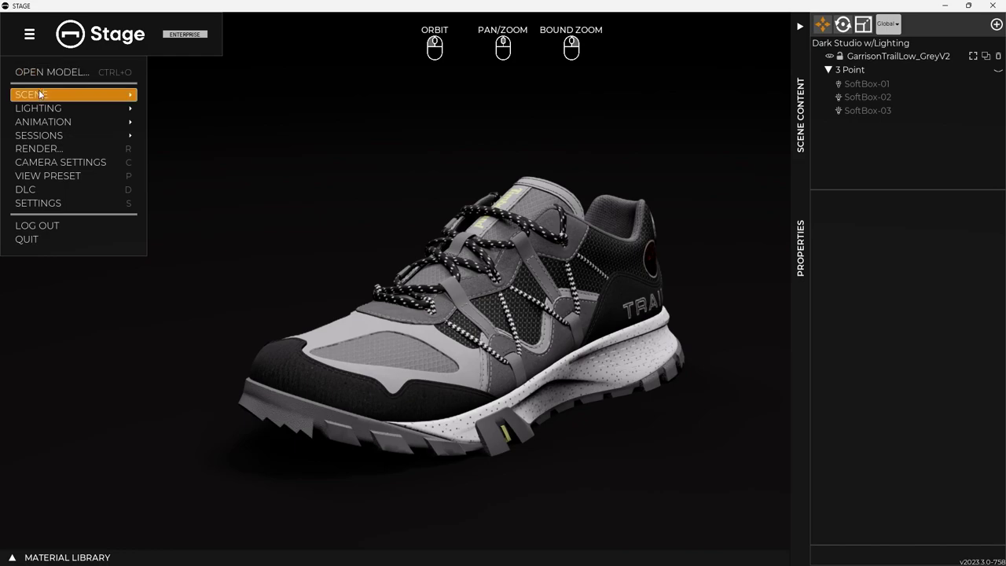
left_click(39, 90)
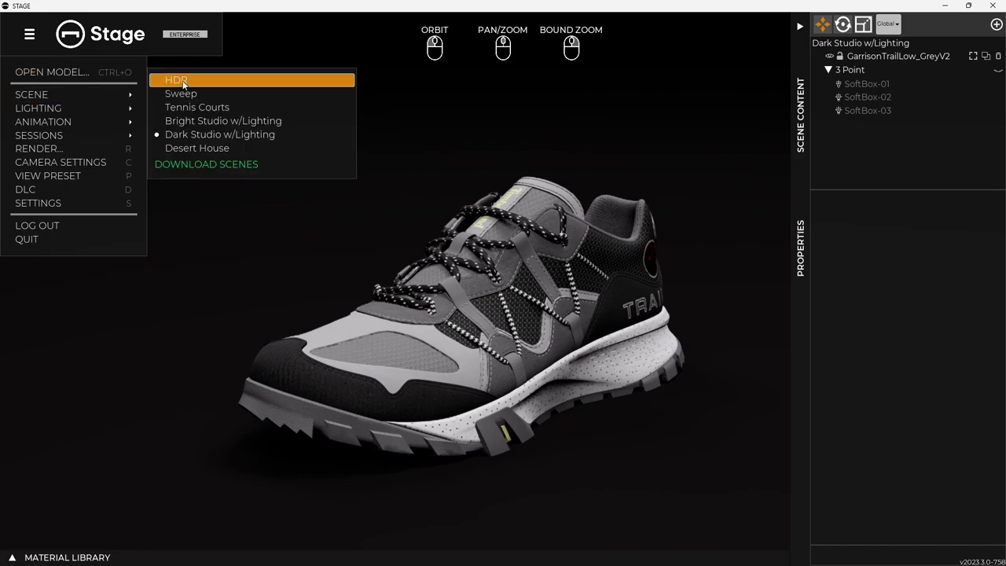
left_click(183, 82)
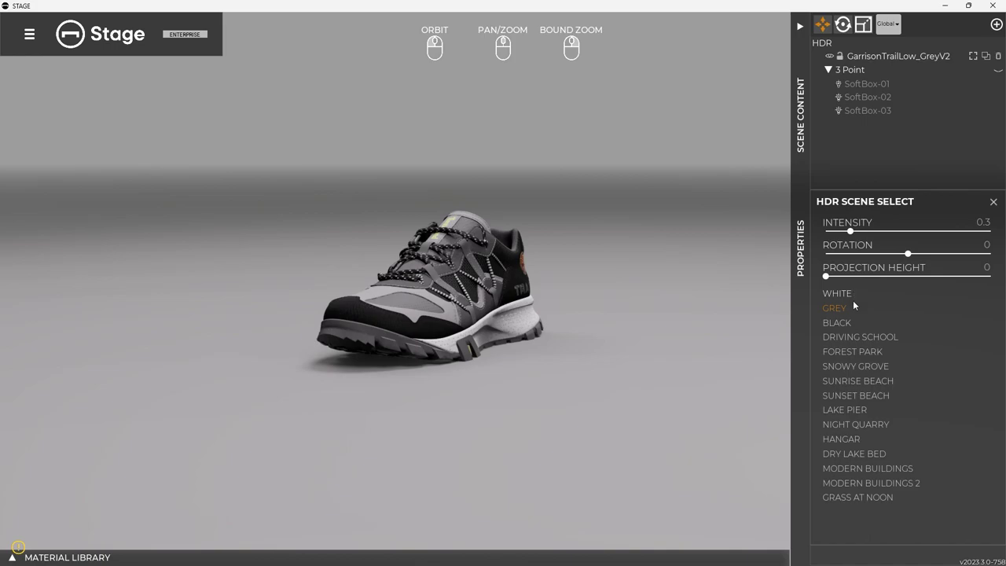
left_click(849, 367)
left_click_drag(450, 397, 667, 335)
scroll(622, 314, "up", 3)
left_click_drag(608, 314, 524, 285)
Change the HDR environment to Lake Pier and view the shoe from around the toe.
left_click(848, 411)
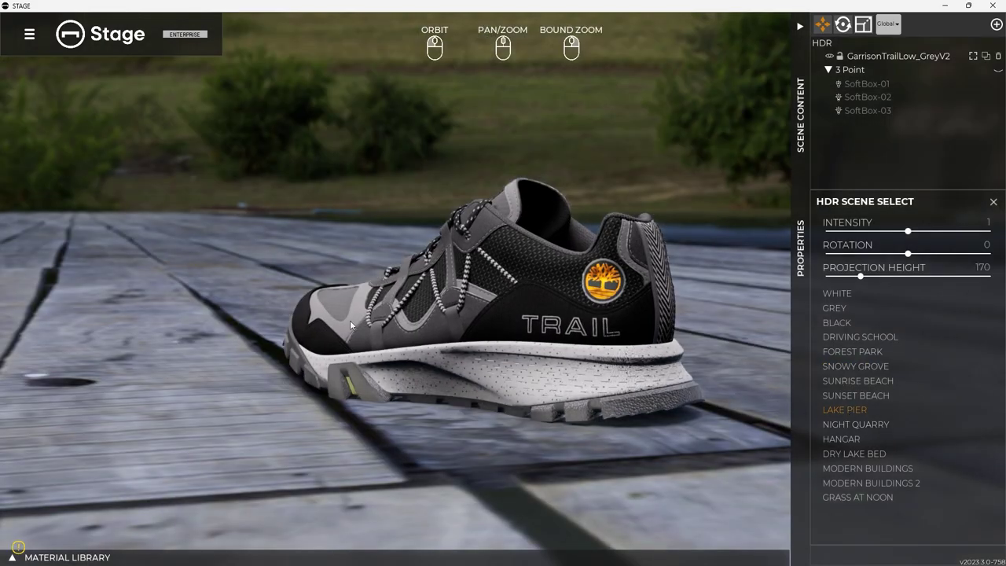
left_click_drag(766, 329, 413, 385)
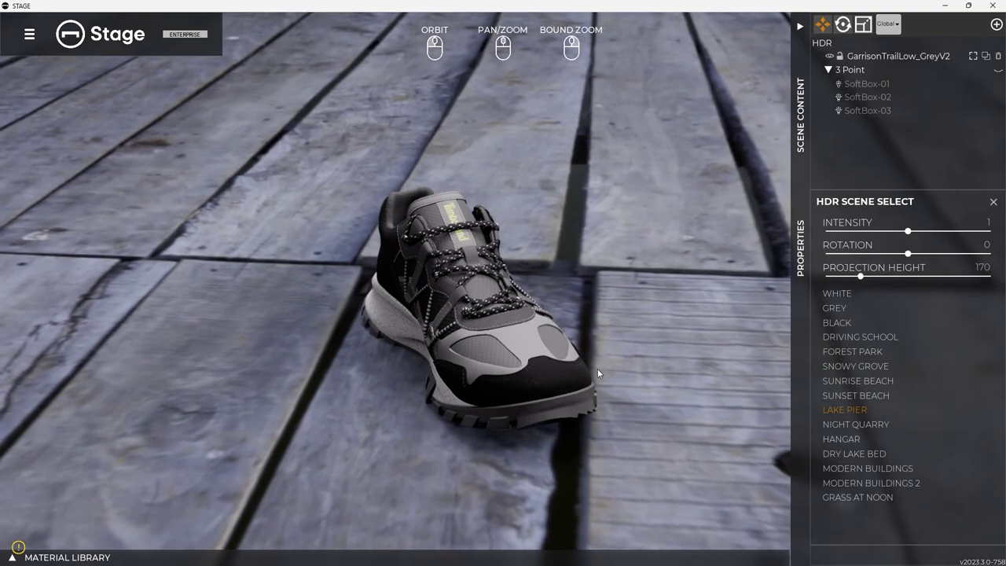
left_click_drag(627, 350, 769, 357)
Change the HDR environment to Night Quarry and apply the Apparel Lighting Preset.
left_click(851, 425)
left_click_drag(646, 304, 526, 321)
left_click(28, 41)
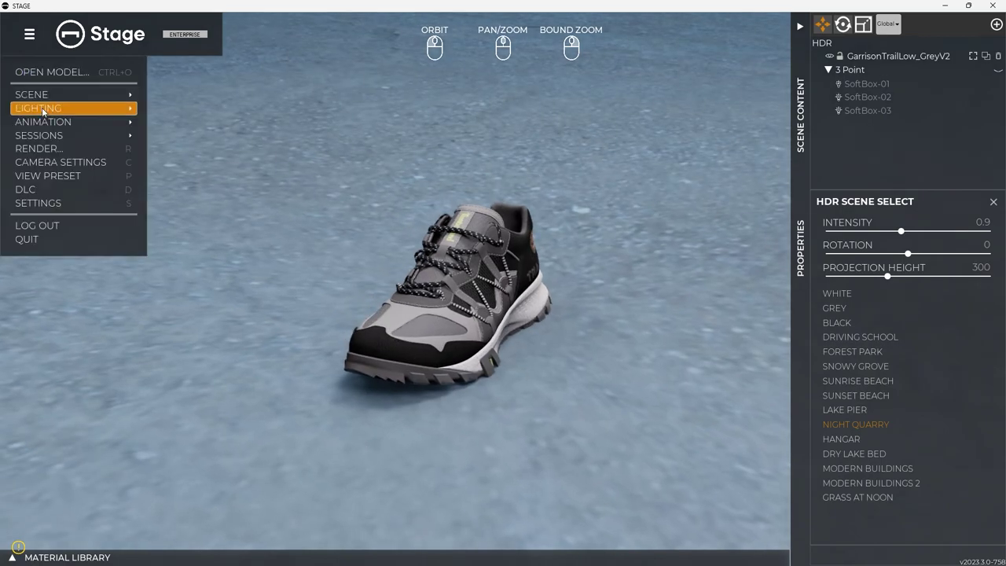
left_click(43, 110)
left_click(220, 206)
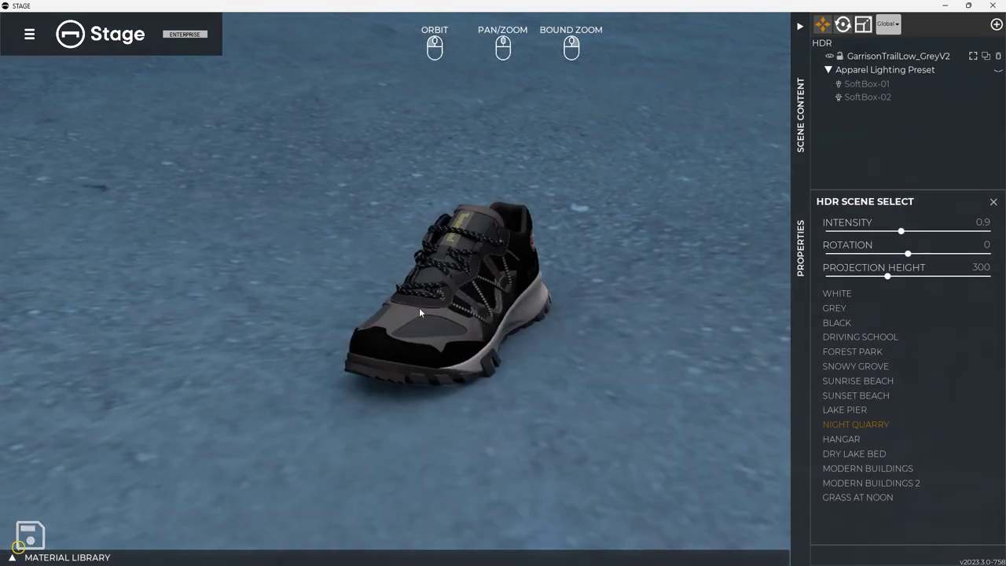
mouse_move(444, 307)
left_mouse_down()
mouse_move(666, 268)
mouse_move(561, 299)
mouse_move(307, 267)
mouse_move(442, 252)
mouse_move(460, 270)
mouse_move(652, 273)
mouse_move(445, 303)
left_mouse_up()
scroll(444, 252, "up", 3)
scroll(460, 273, "down", 3)
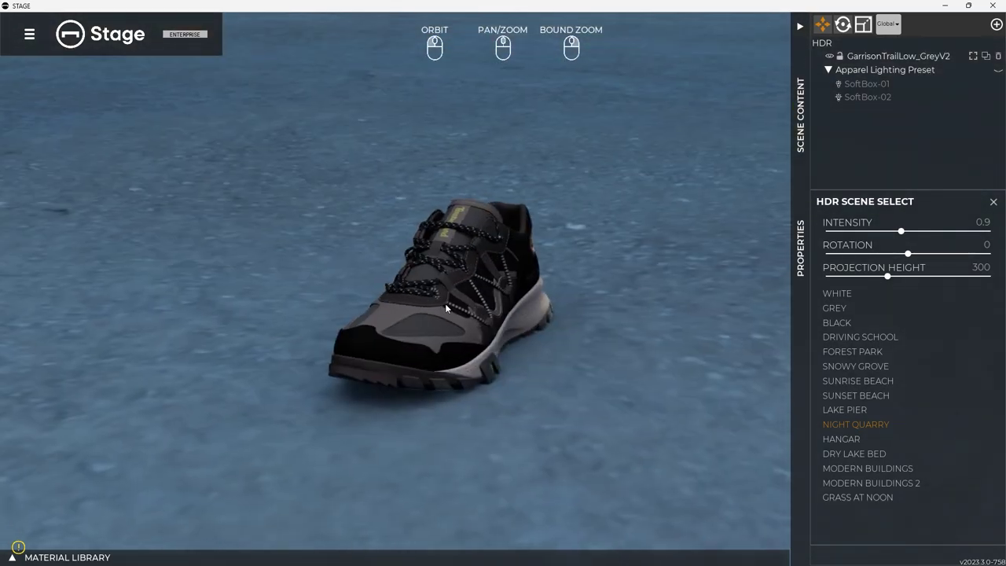
Try the Dry Lake Bed HDR environment, switch to Forest Park and view the shoe in profile.
left_click(838, 452)
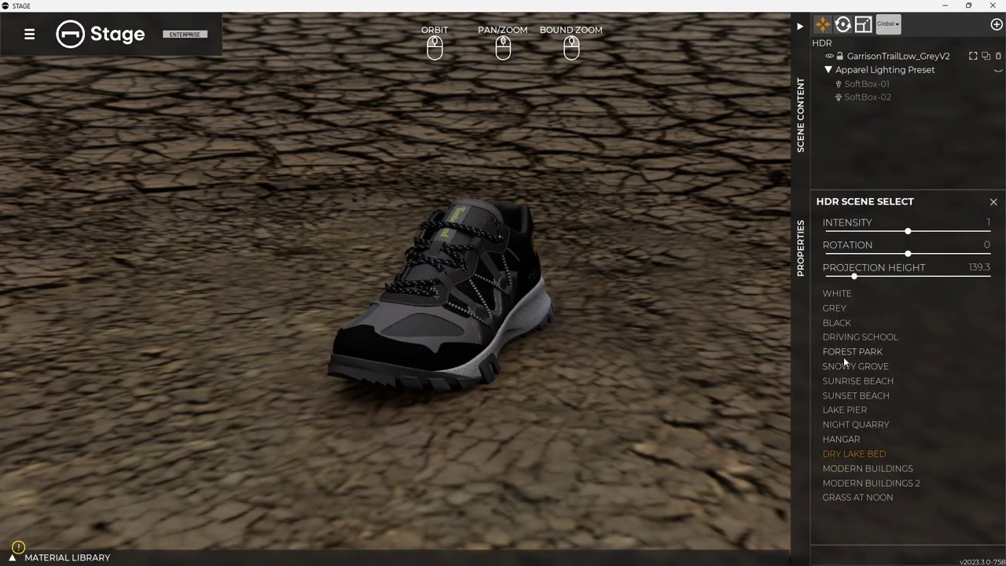
left_click(843, 353)
left_click_drag(636, 326, 359, 281)
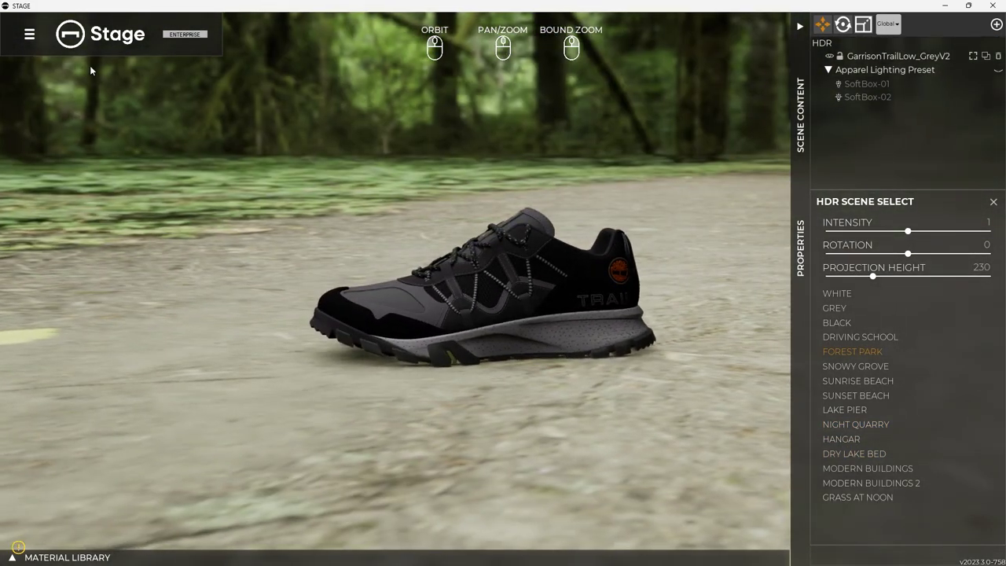
Apply the 3 Point lighting preset and orbit around the shoe to check its effect.
left_click(29, 34)
mouse_move(49, 110)
left_click(185, 149)
left_click_drag(330, 259, 564, 268)
left_click_drag(566, 323, 612, 247)
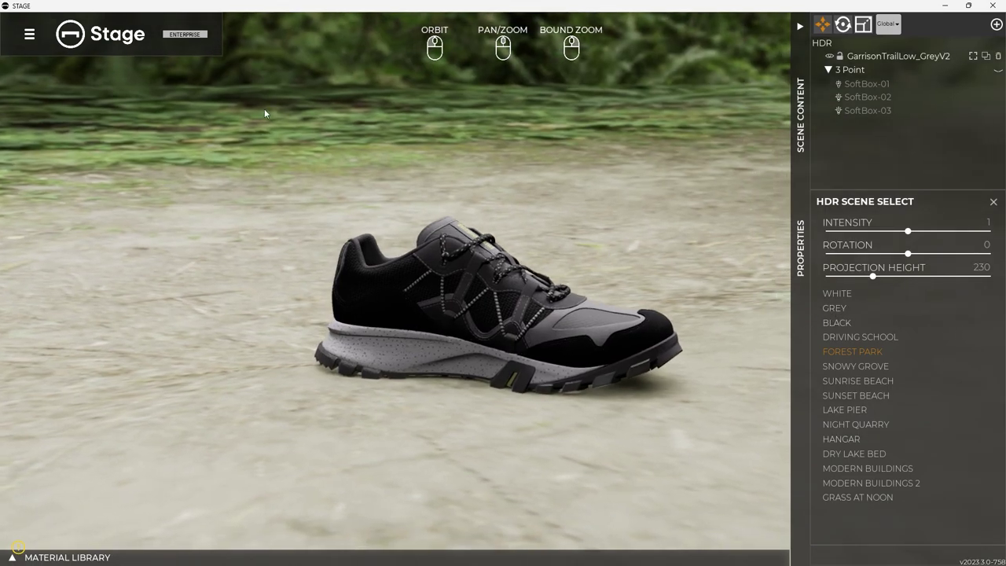
Load the Desert House scene and view the shoe beside the pool from far and near.
mouse_move(49, 96)
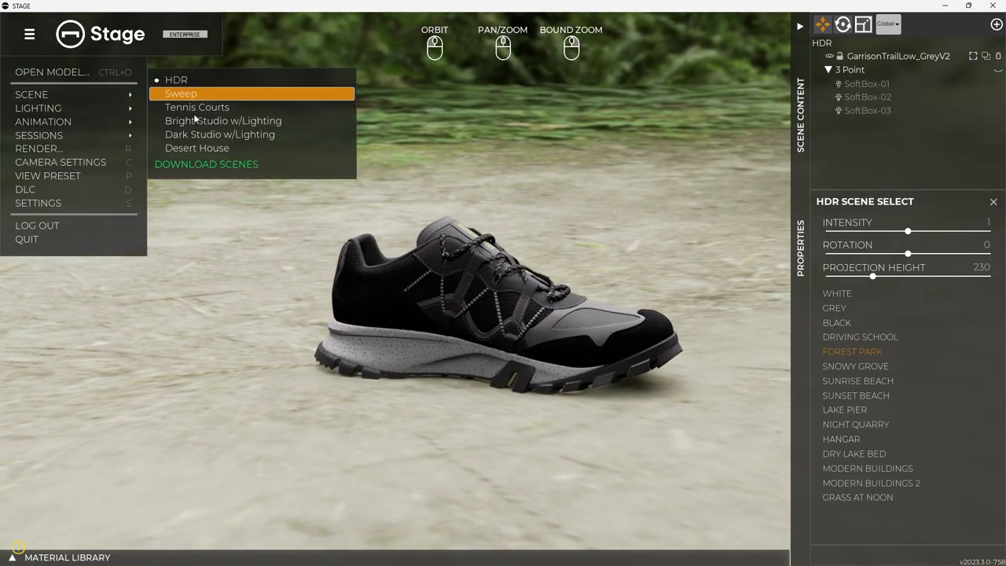
left_click(198, 149)
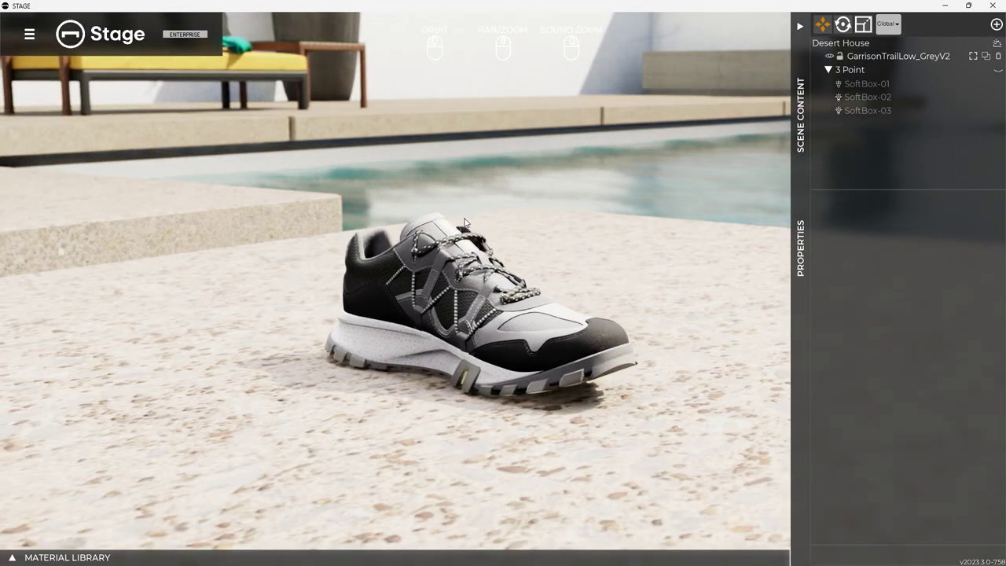
left_click_drag(467, 222, 571, 213)
scroll(401, 225, "down", 3)
middle_click_drag(571, 213, 546, 288)
scroll(563, 239, "down", 3)
scroll(594, 270, "up", 5)
scroll(594, 270, "down", 6)
left_click_drag(594, 270, 395, 285)
scroll(503, 248, "up", 10)
scroll(629, 321, "up", 4)
Select the GarrisonTrailLow_GreyV2 shoe model and reset its transform.
left_click(625, 295)
scroll(624, 295, "up", 3)
mouse_move(527, 279)
left_mouse_down()
mouse_move(466, 281)
mouse_move(486, 305)
mouse_move(521, 268)
left_mouse_up()
left_click(912, 412)
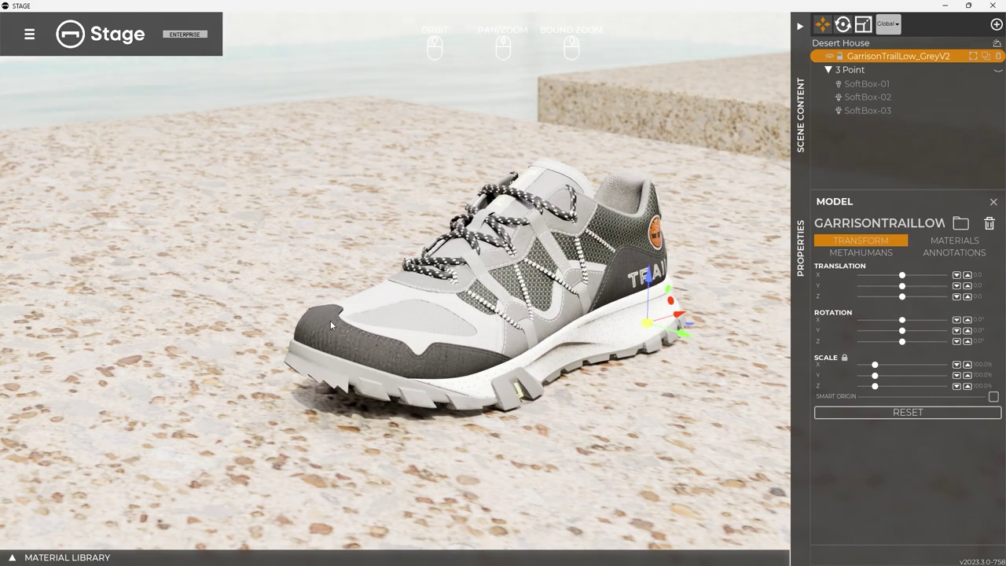
Remove the 3 Point lighting preset from the Desert House scene.
middle_click_drag(330, 320, 497, 293)
left_click_drag(442, 337, 606, 326)
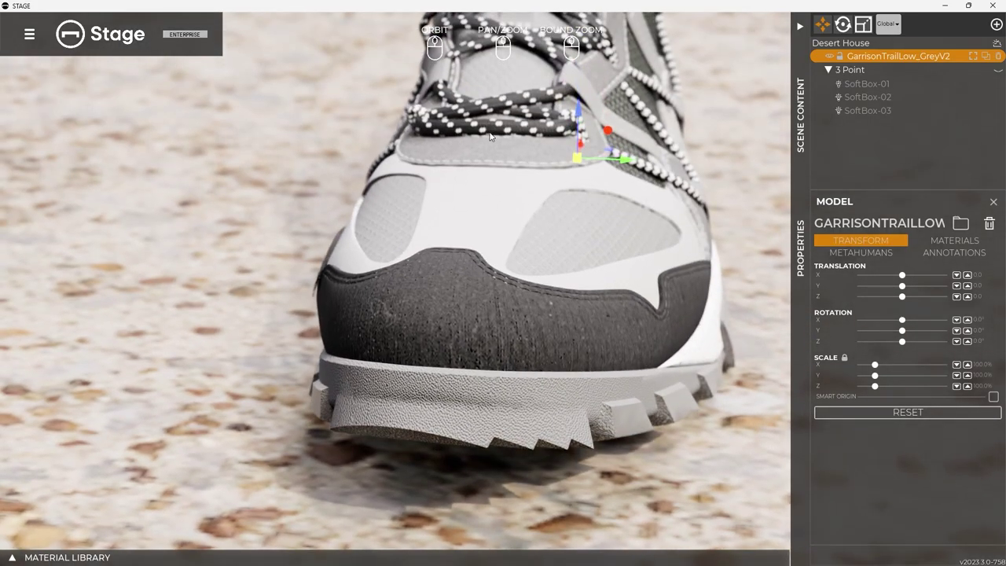
middle_click_drag(490, 137, 489, 294)
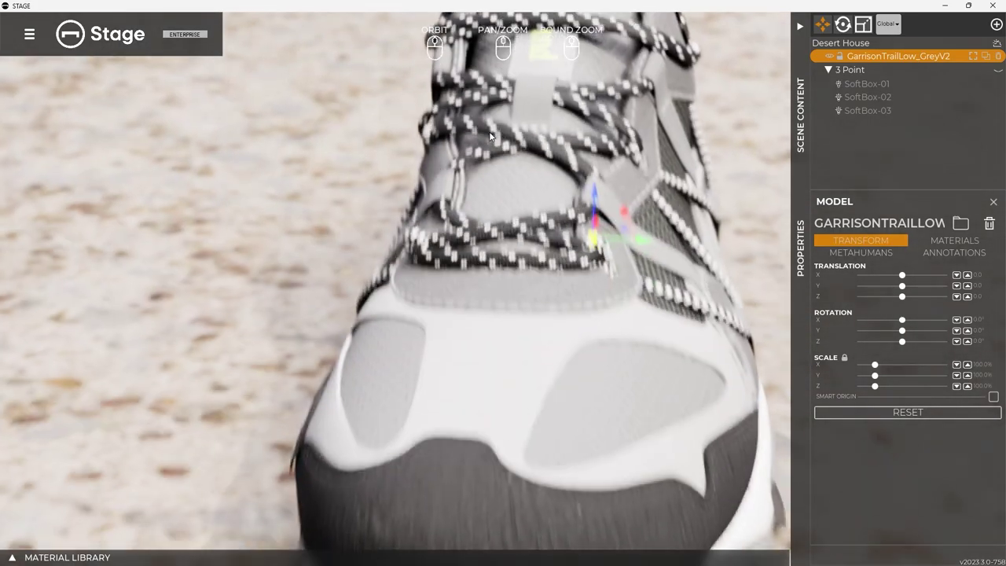
left_click_drag(513, 326, 734, 291)
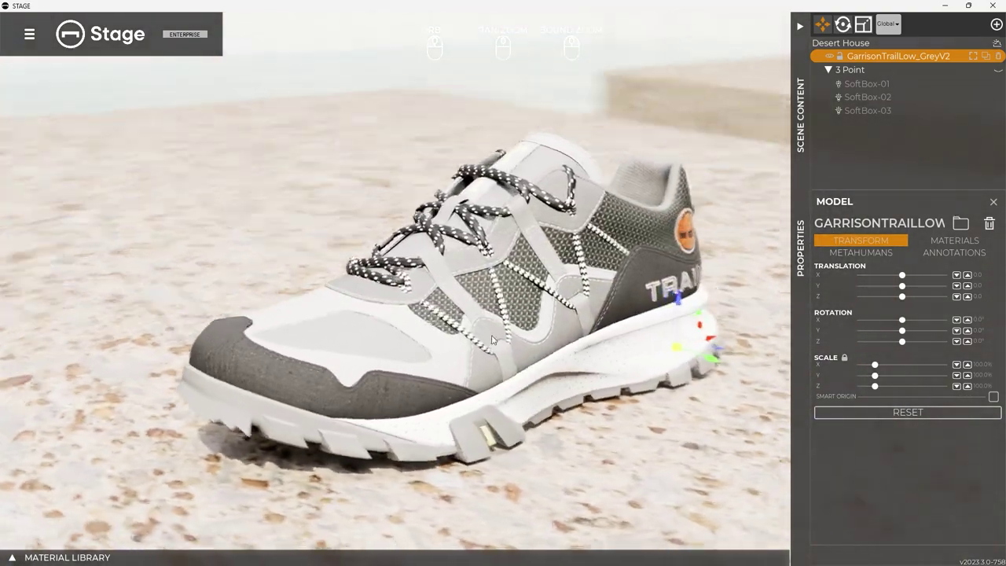
left_click(33, 37)
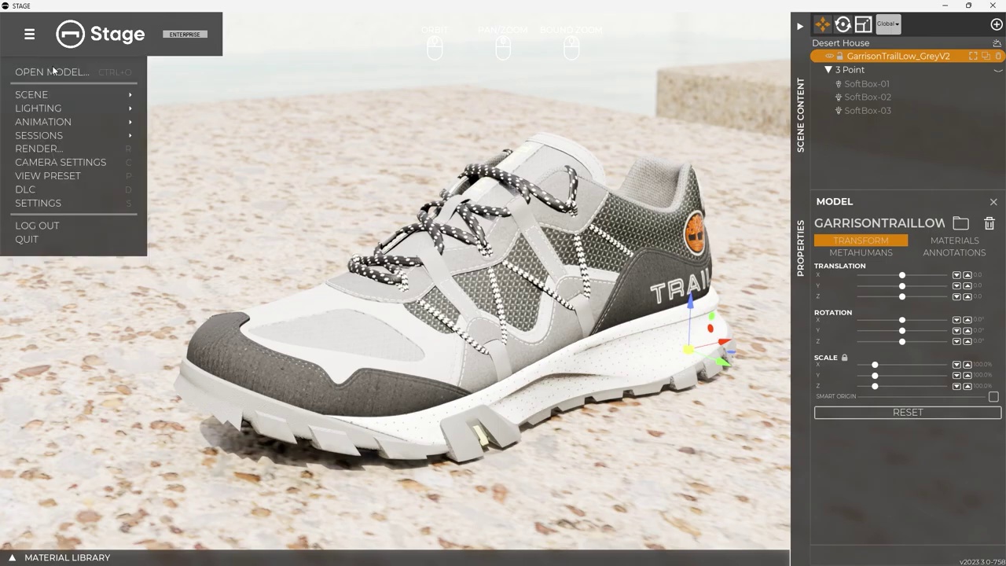
left_click(51, 110)
left_click(196, 125)
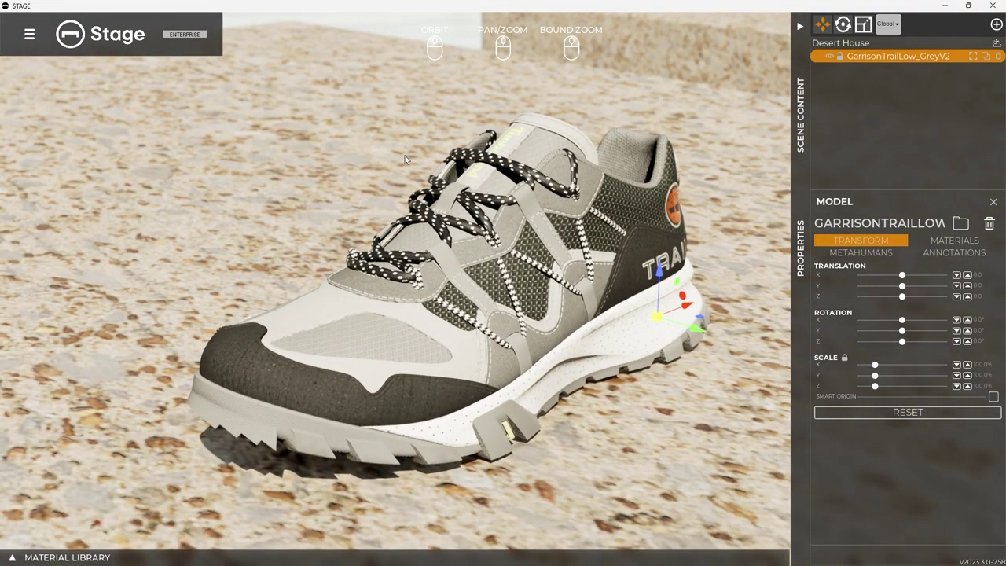
Examine the shoe's laces, mesh, TRAIL lettering and heel logo up close using Bound Zoom.
right_click_drag(389, 155, 573, 291)
left_click_drag(591, 320, 599, 326)
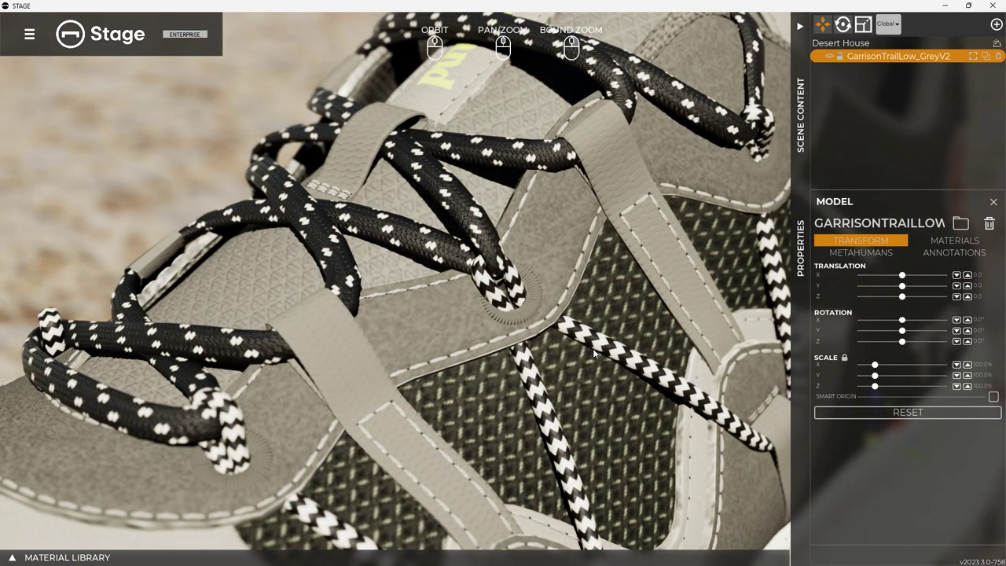
scroll(595, 353, "down", 10)
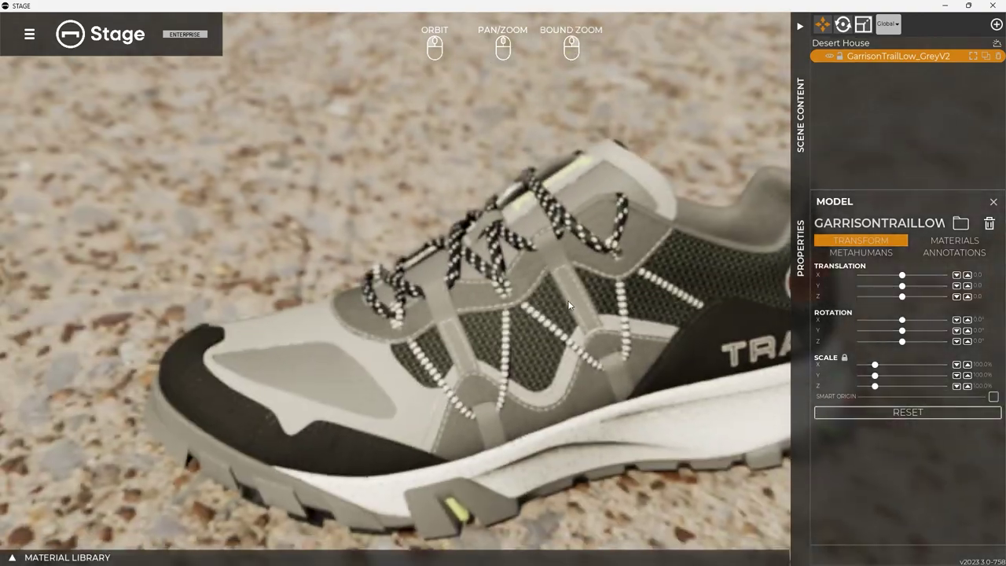
scroll(569, 307, "down", 10)
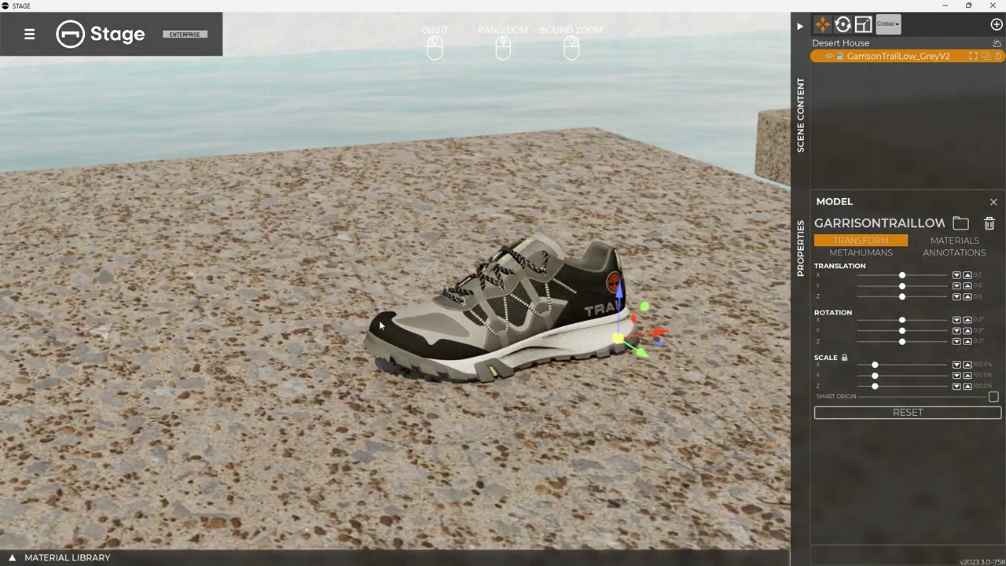
right_click(571, 304)
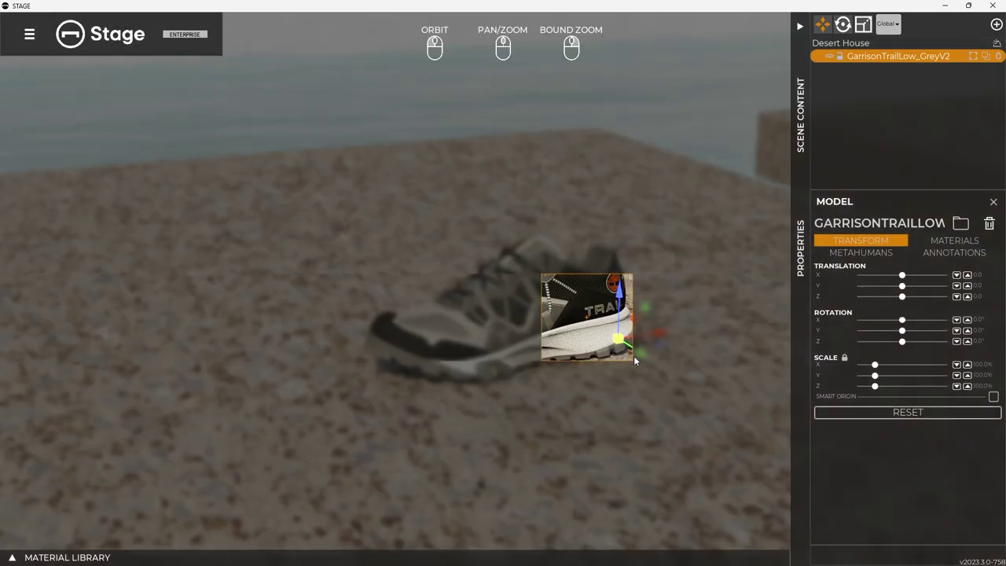
right_click_drag(634, 357, 636, 354)
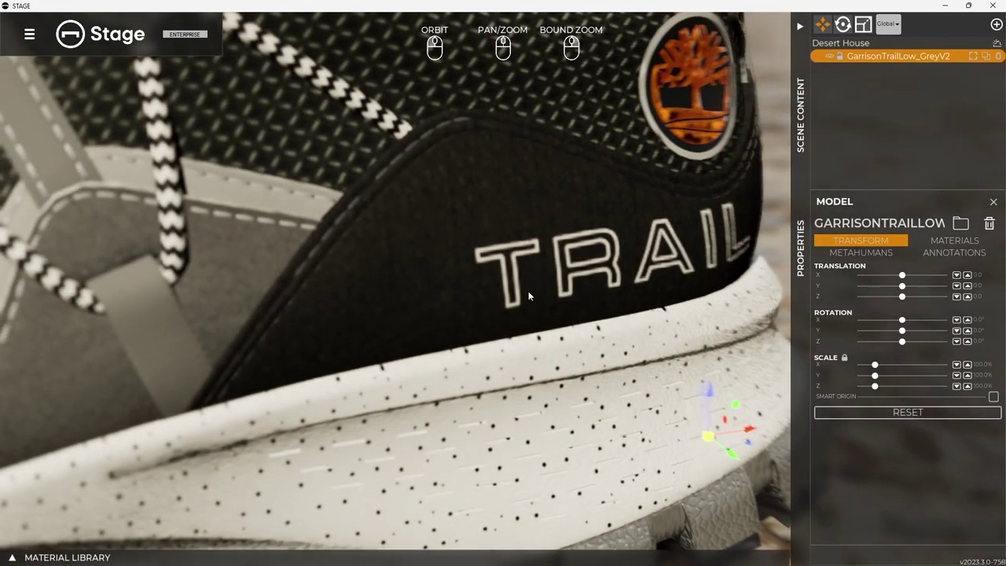
left_click_drag(523, 291, 494, 275)
scroll(411, 270, "down", 4)
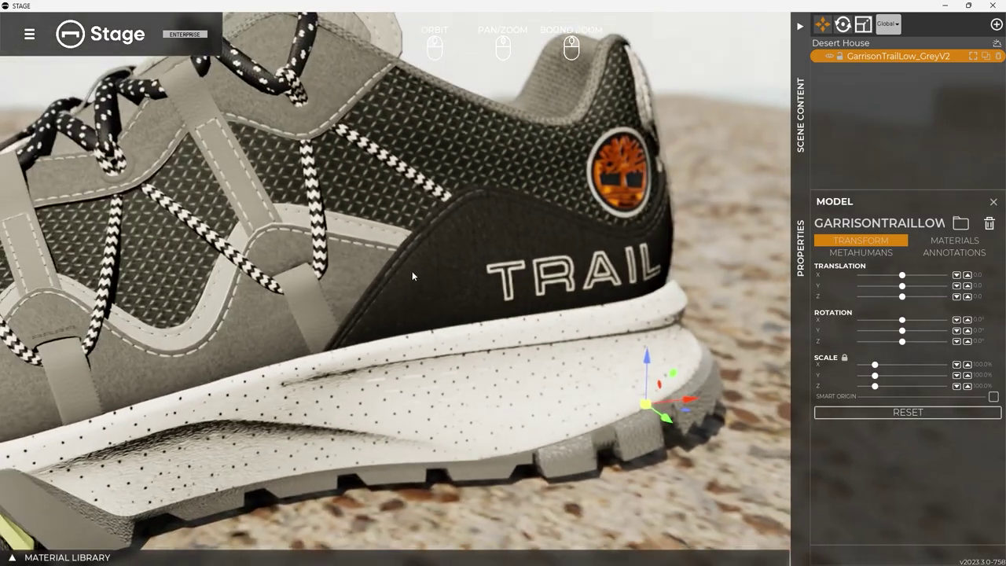
left_click_drag(411, 276, 482, 296)
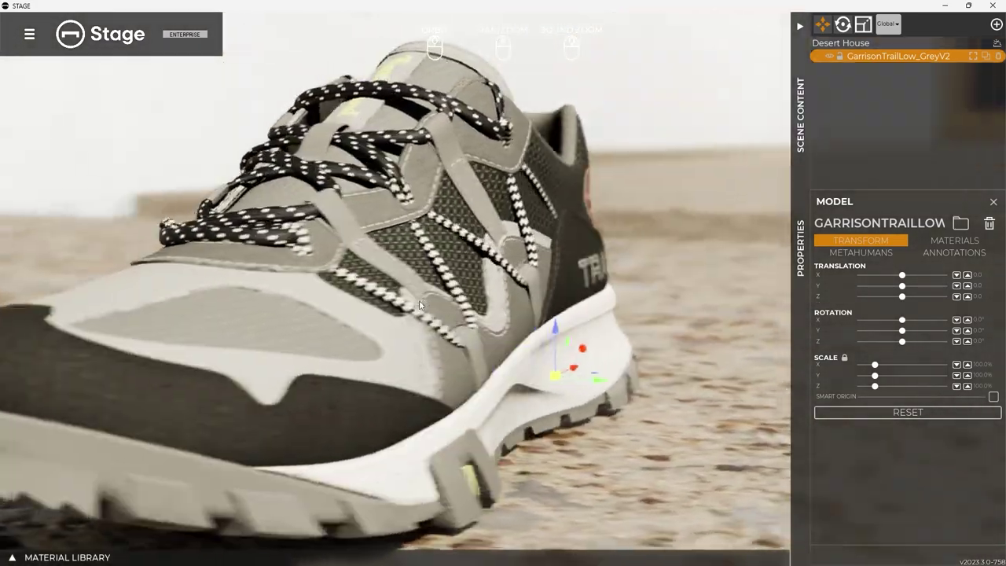